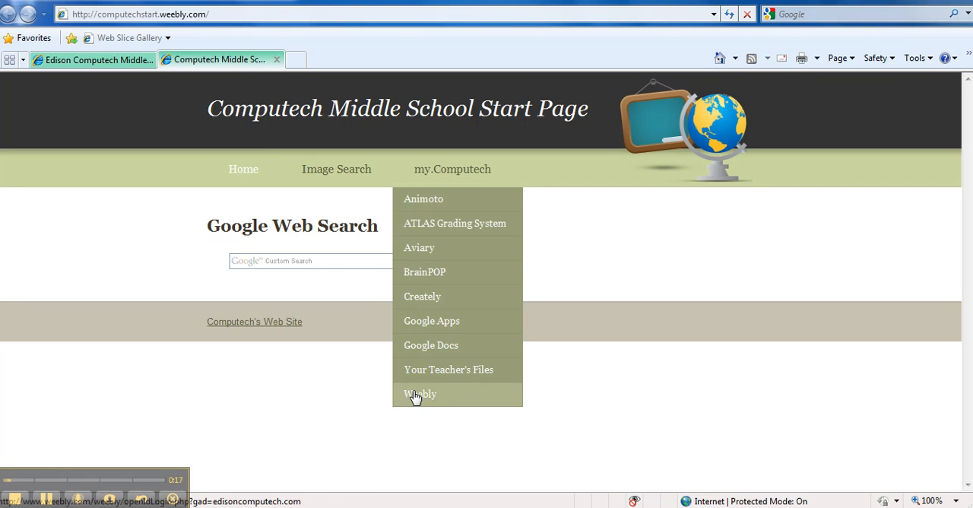
- Open Weebly through the My Computech links on the Edison Computech school website
left_click(62, 60)
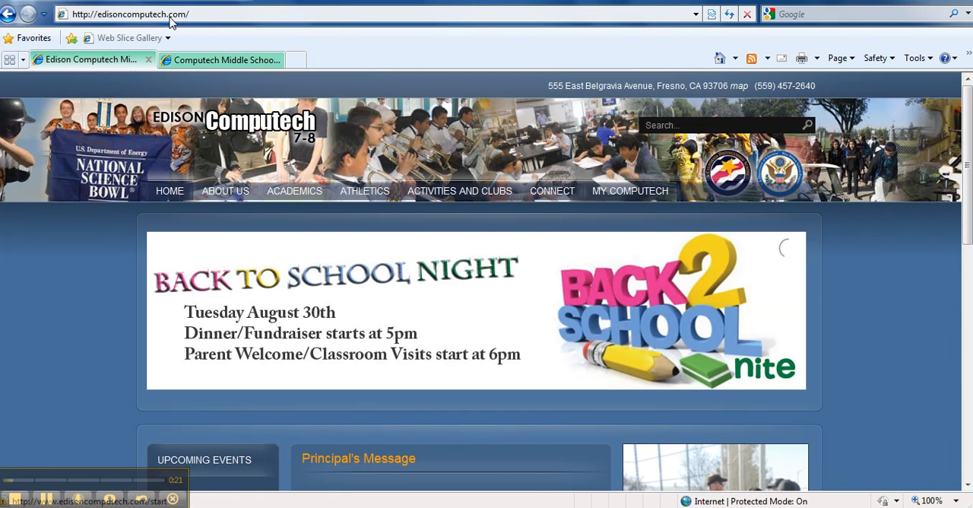
mouse_move(636, 195)
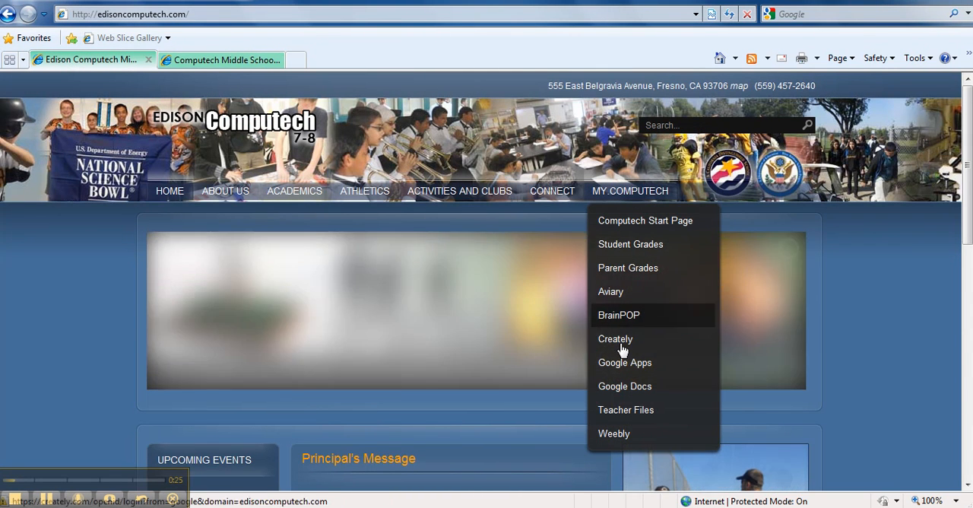
left_click(621, 436)
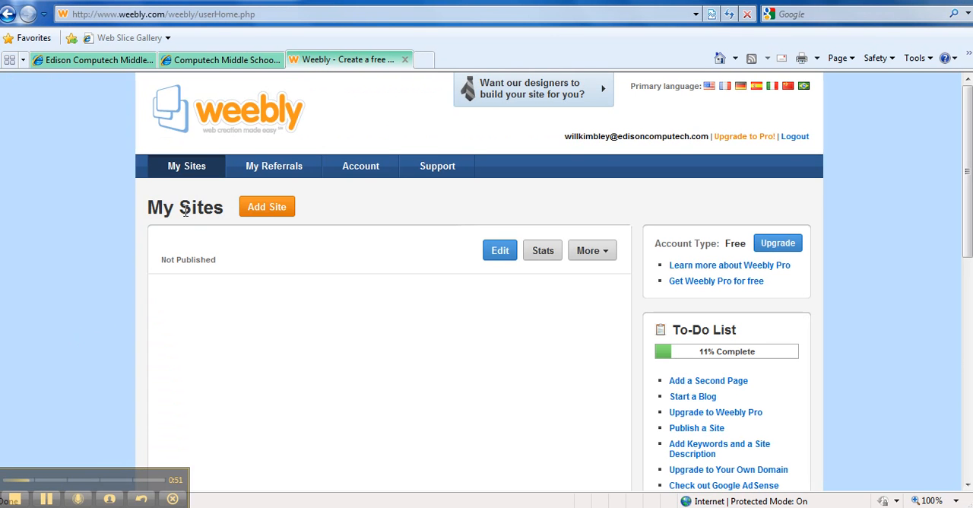
- Add a new site titled with the owner's full name, with type Education and category Class Project
left_click(278, 214)
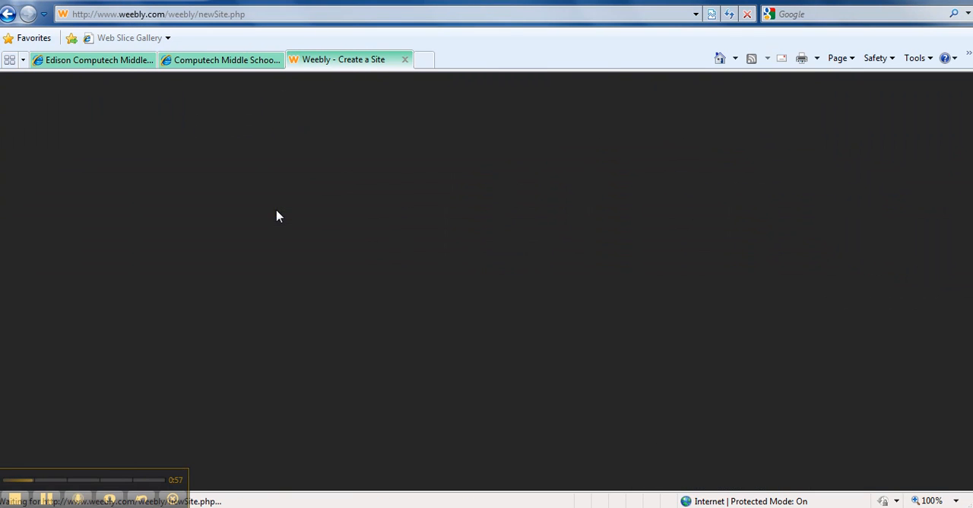
left_click(279, 258)
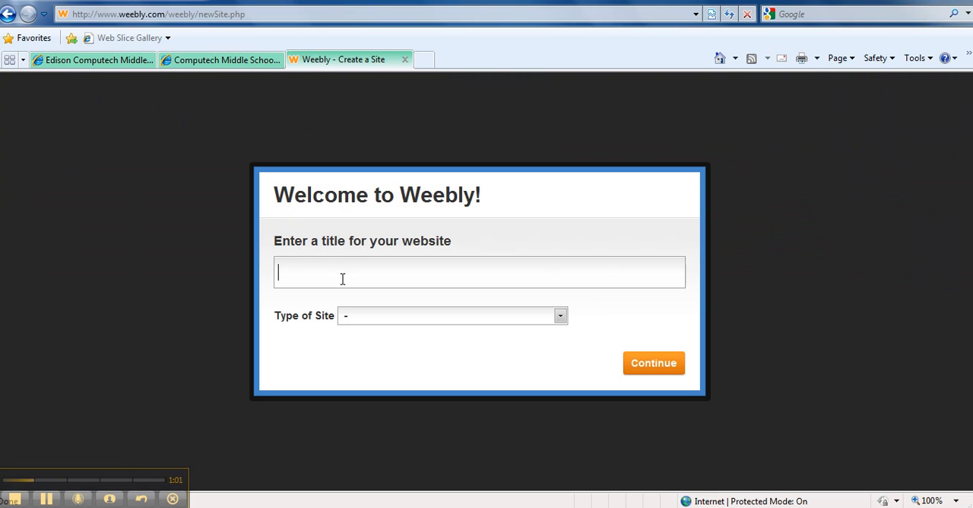
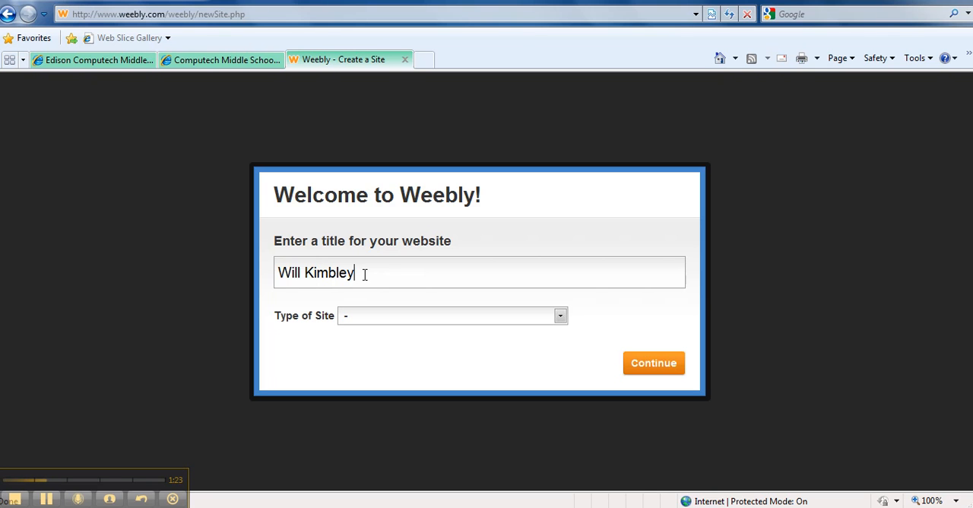
left_click(561, 316)
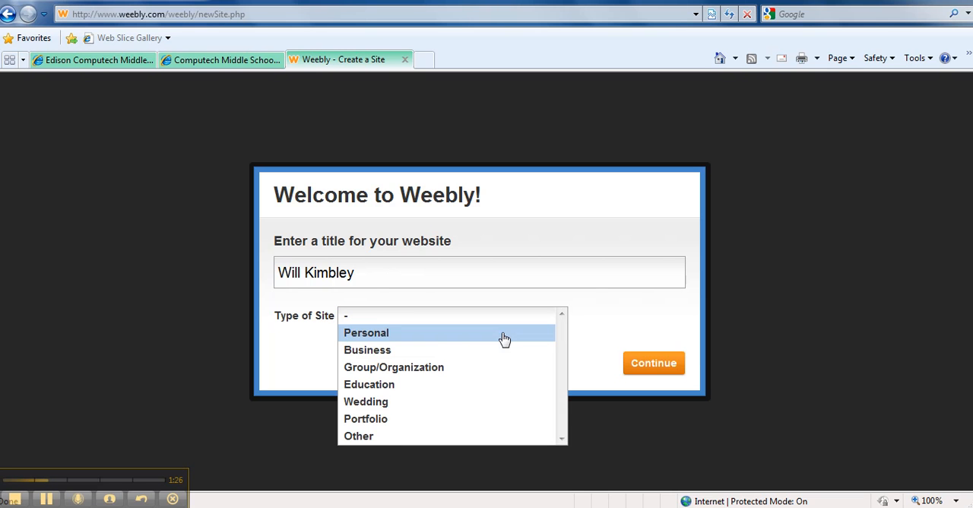
left_click(407, 386)
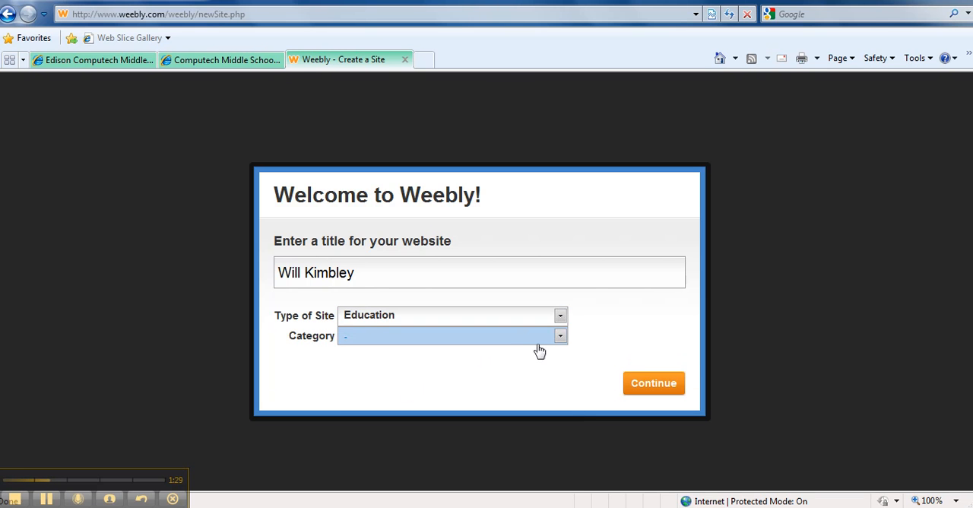
left_click(561, 337)
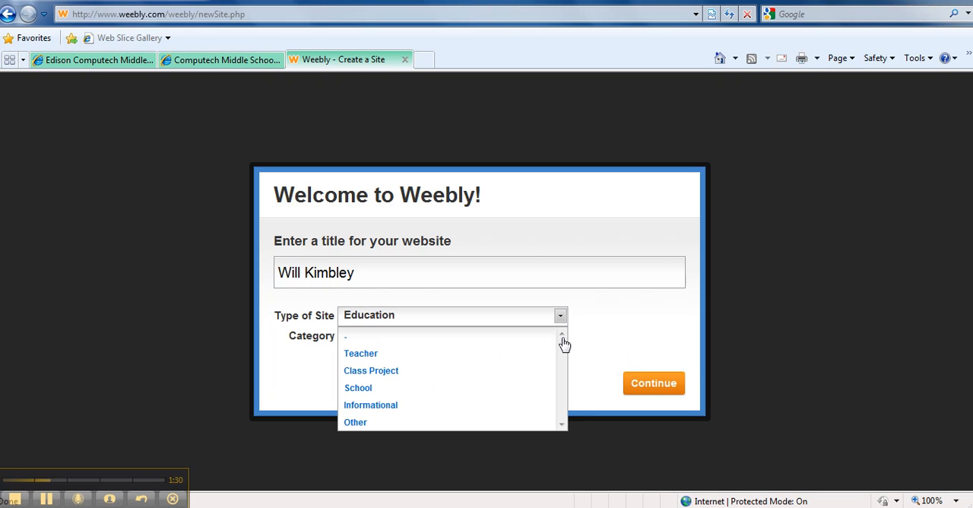
left_click(420, 383)
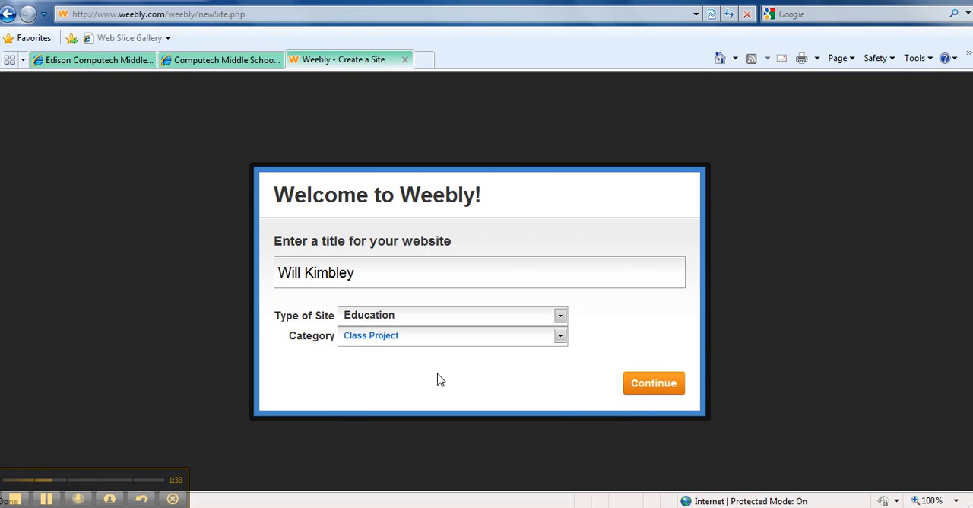
left_click(651, 389)
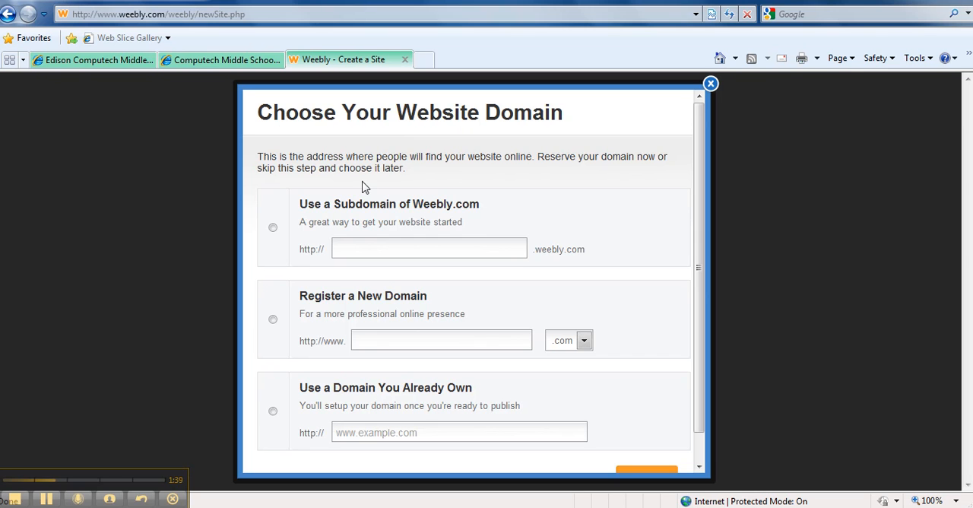
- Choose a Weebly.com subdomain made of the owner's full name in lowercase without spaces as the site's address
left_click(272, 227)
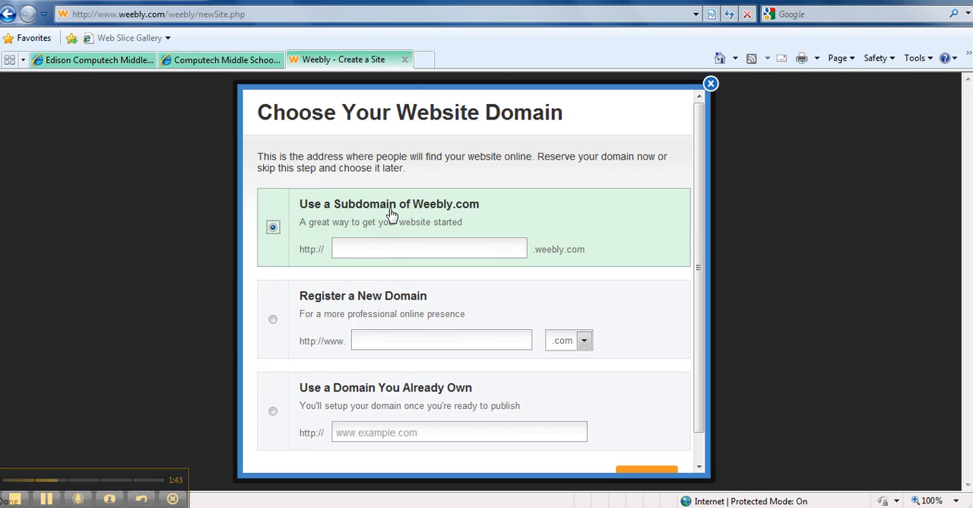
left_click(424, 248)
type("abc3")
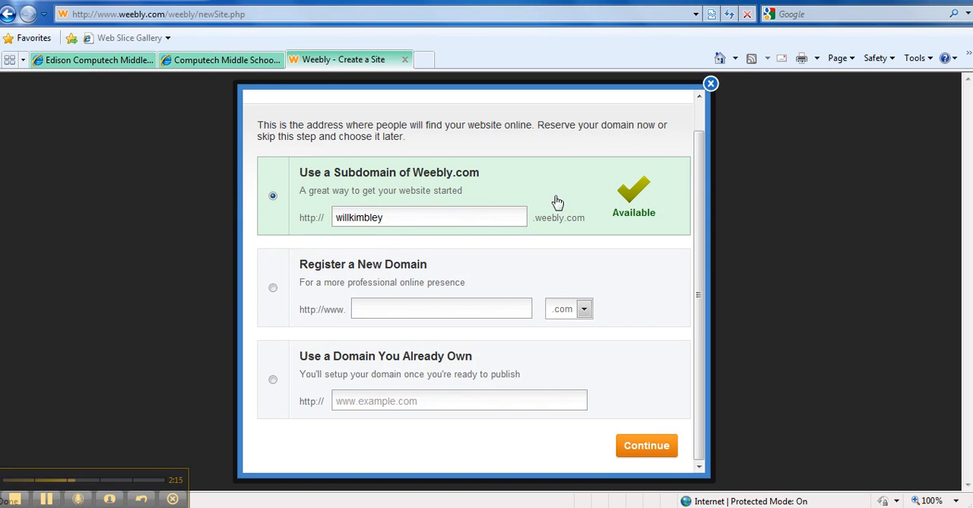
left_click(659, 450)
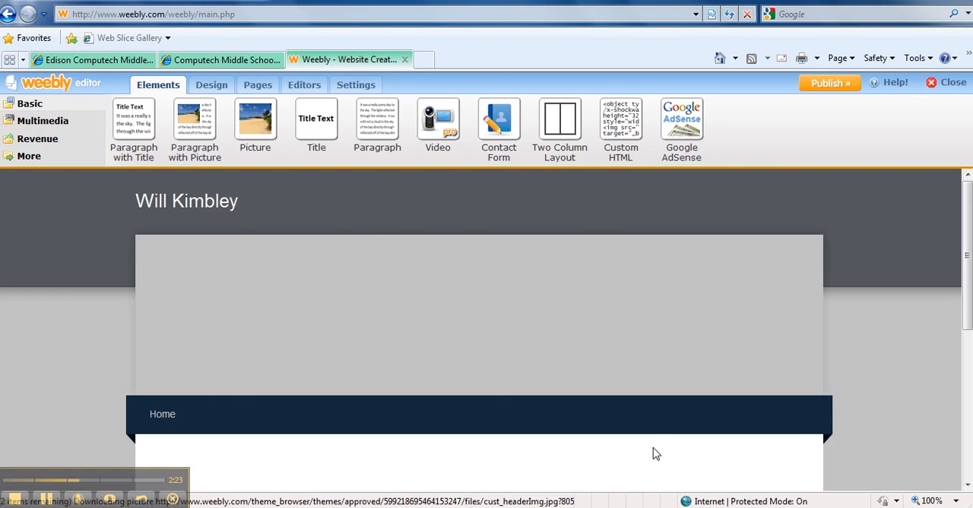
- Apply the brown parchment design theme with the fountain pen and wooden background to the site
mouse_move(509, 317)
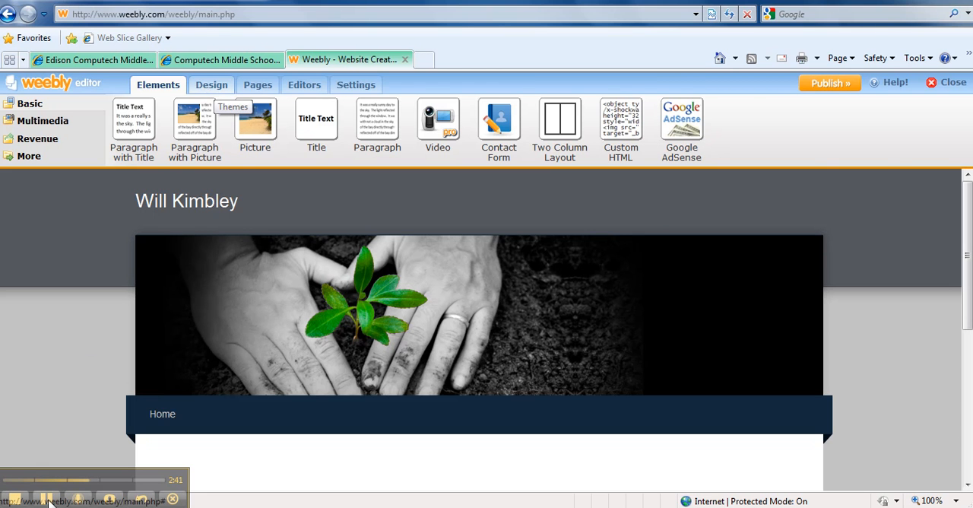
left_click(211, 84)
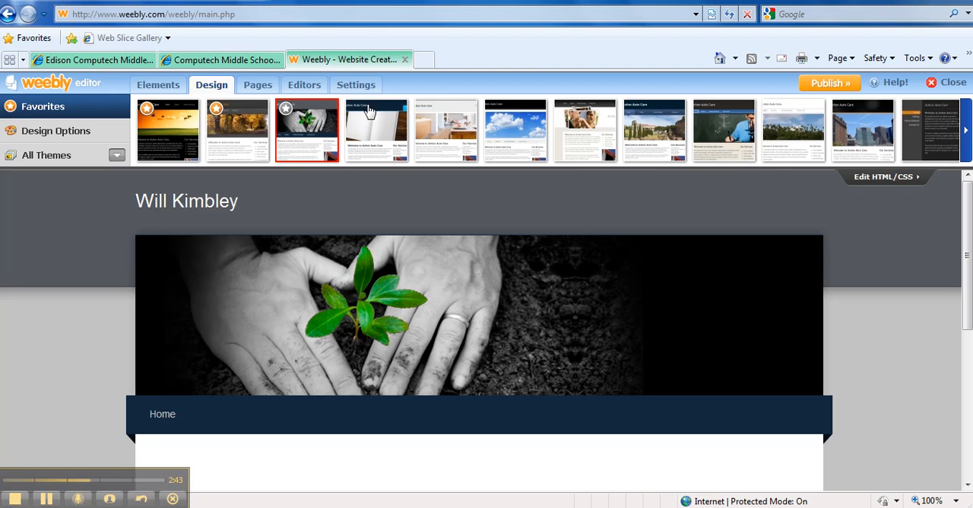
left_click(967, 141)
left_click(966, 142)
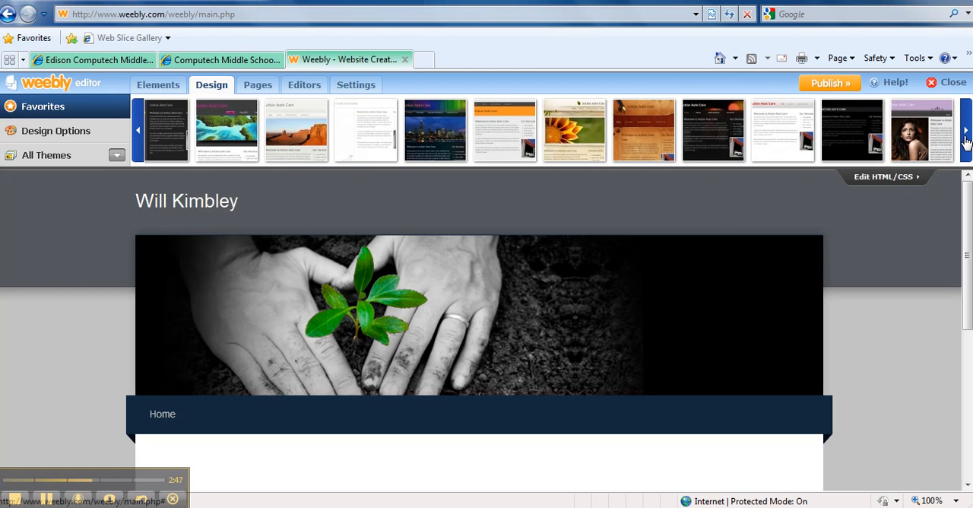
left_click(652, 142)
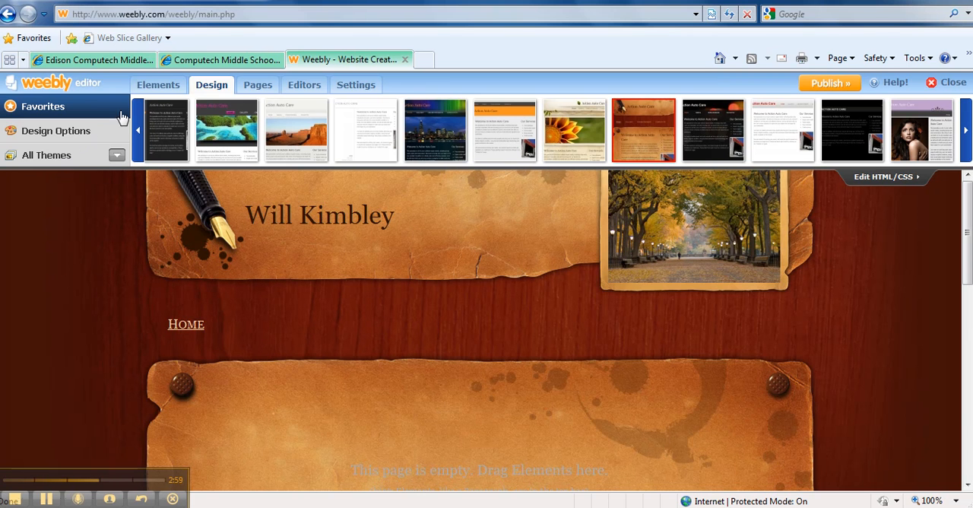
- Add a two-column layout to the empty Home page and nest a second two-column layout inside its right column
left_click(158, 86)
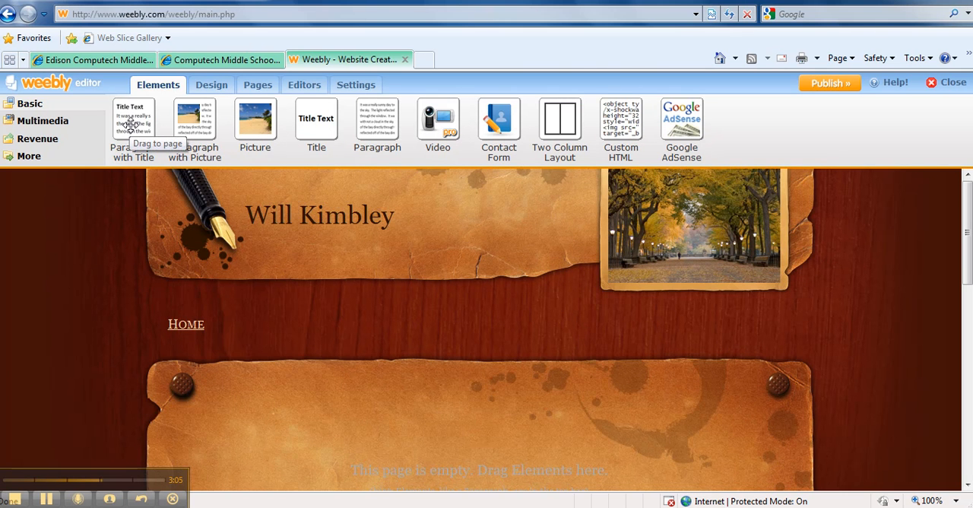
left_click_drag(560, 126, 468, 449)
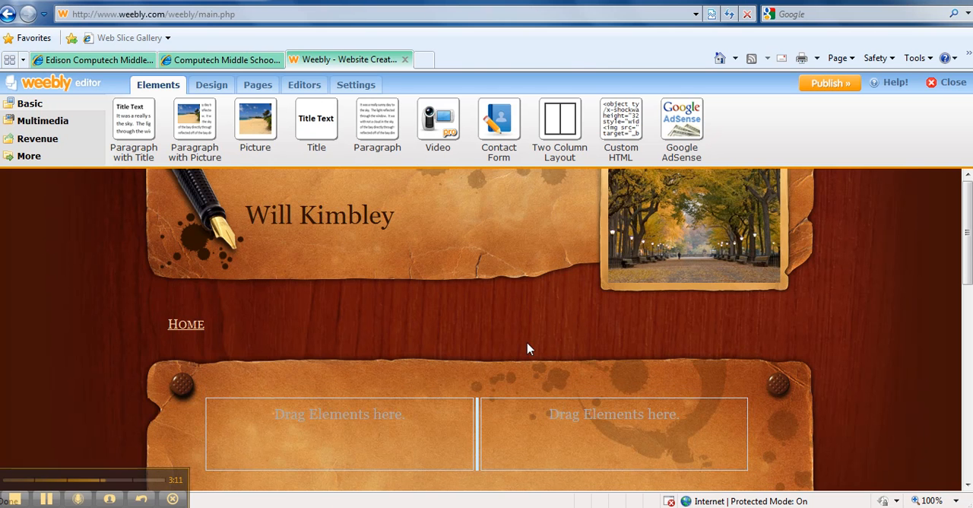
left_click_drag(553, 126, 546, 454)
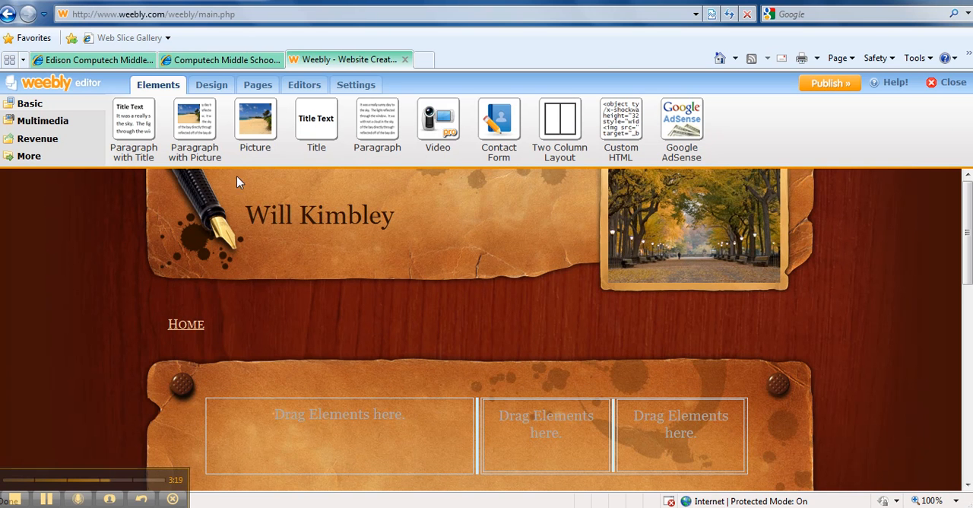
- Add a paragraph with title to the left column, titled "Welcome" with the text "Welcome to my 7th grade project."
left_click_drag(130, 123, 312, 436)
left_click(260, 420)
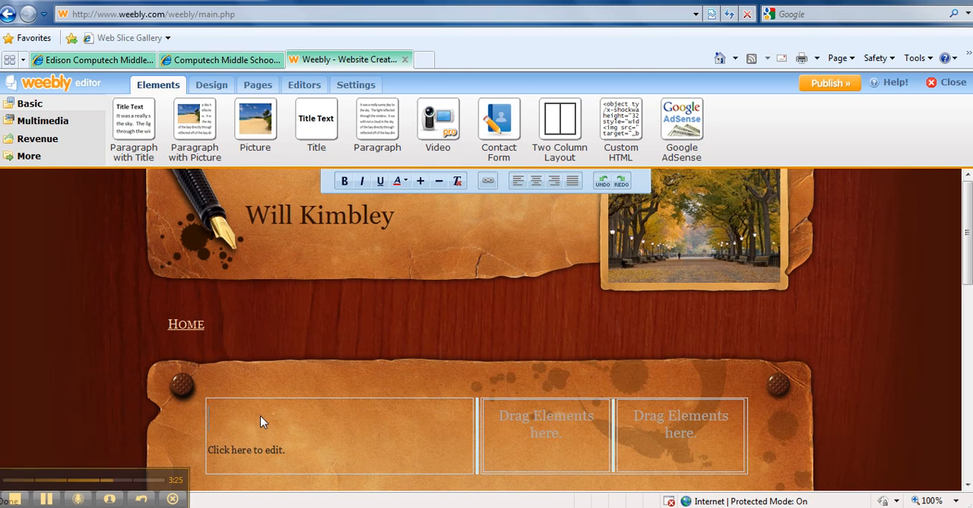
type("Welcome")
left_click(253, 454)
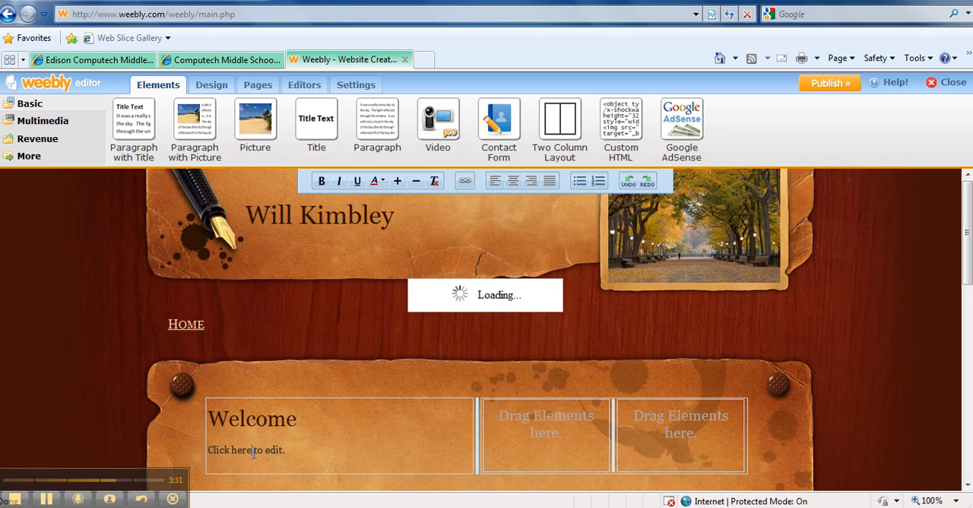
type("elcome to")
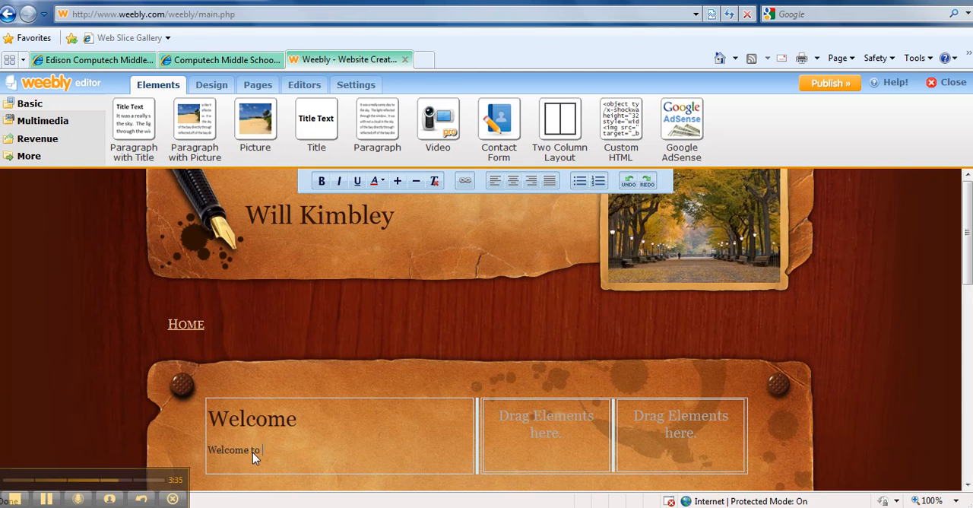
type(" my 7th grade project")
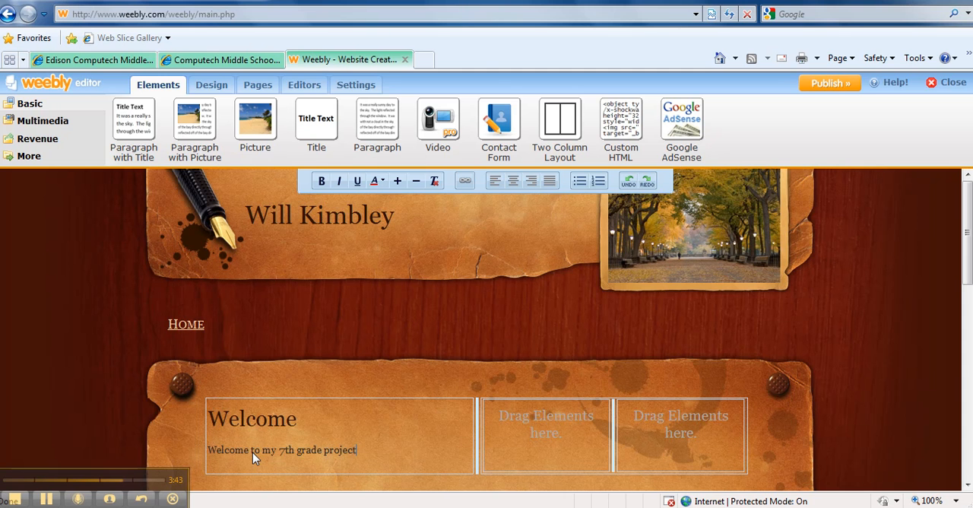
type(".")
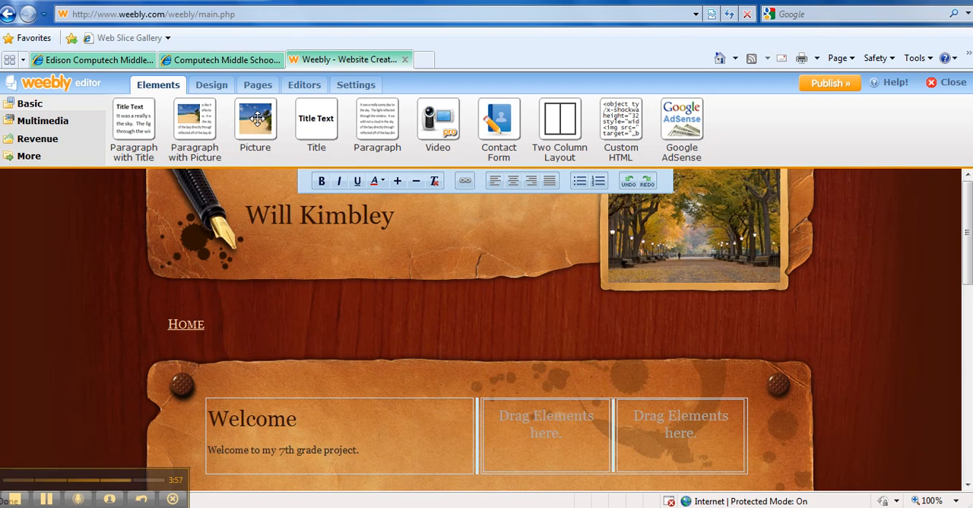
- Add a picture placeholder to the middle column and look at its image source options without choosing an image
left_click_drag(257, 119, 552, 447)
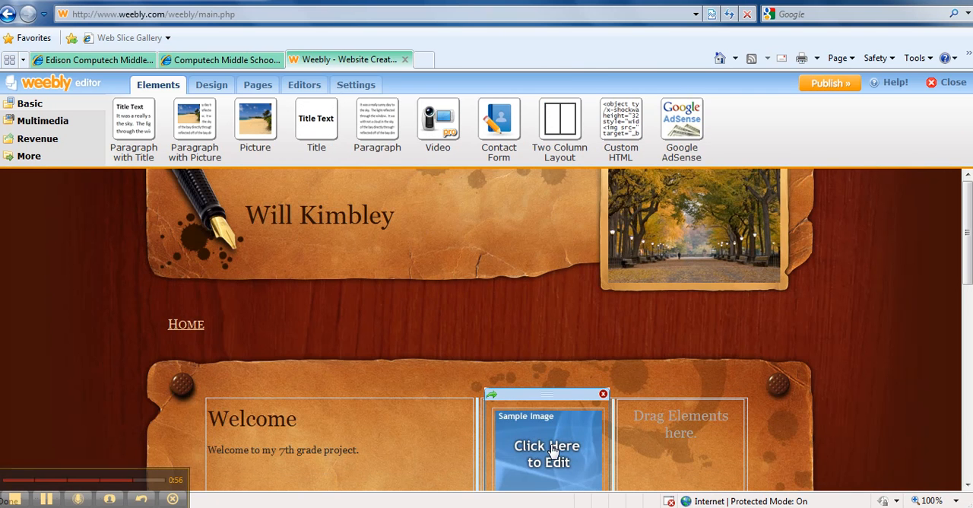
left_click(554, 445)
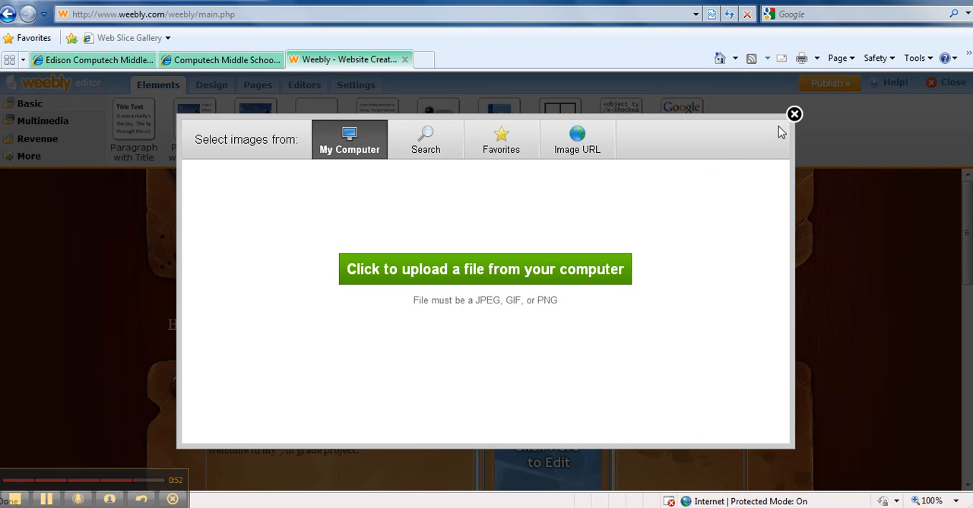
left_click(795, 114)
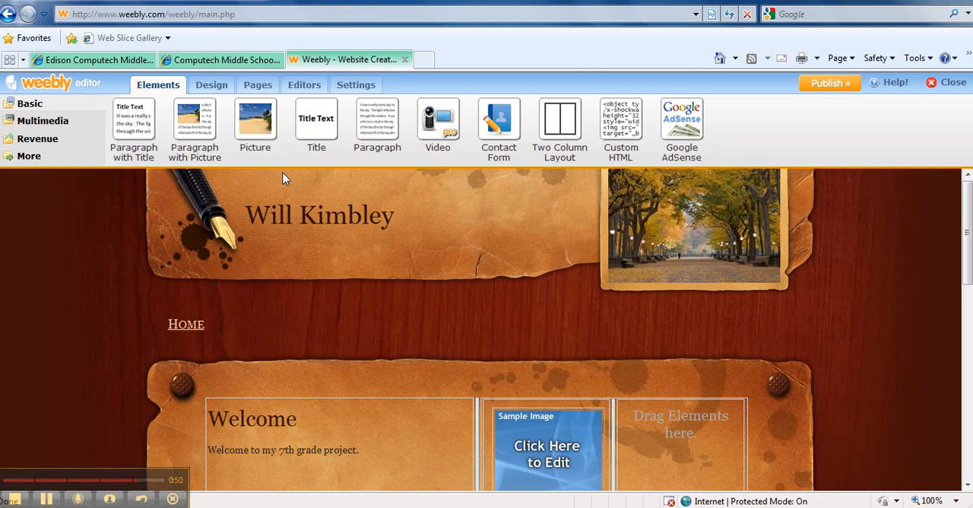